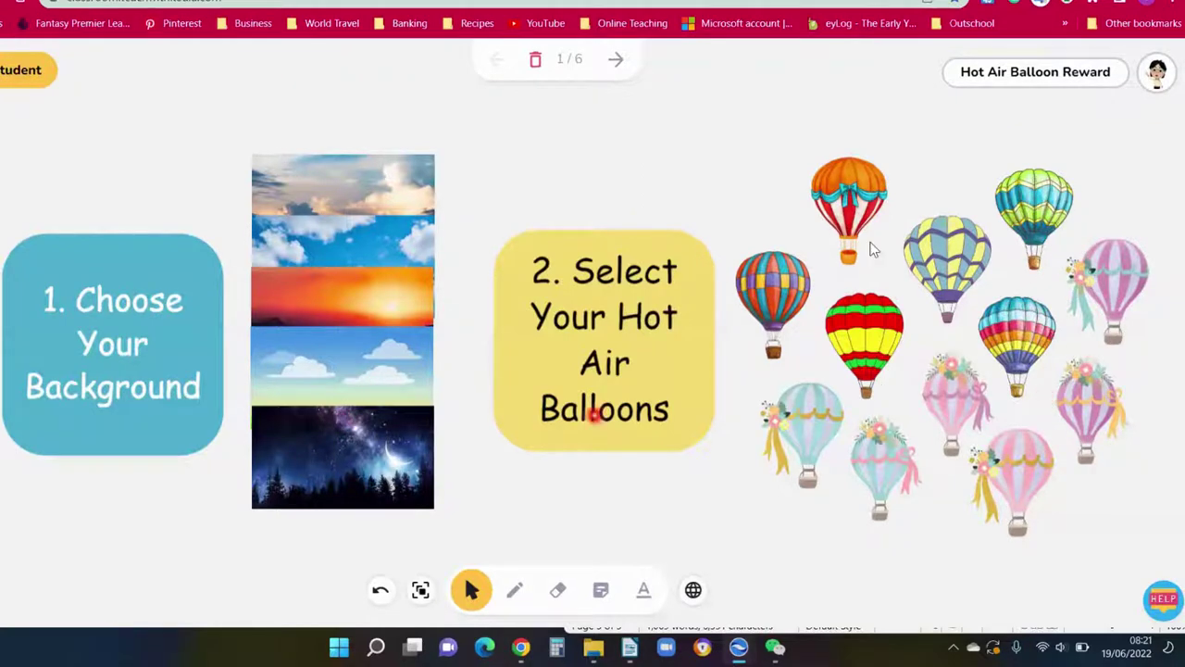
- Nudge the orange balloon and return it to about its original size, then advance to page 2
mouse_move(899, 164)
left_mouse_down()
mouse_move(713, 167)
mouse_move(820, 148)
left_mouse_up()
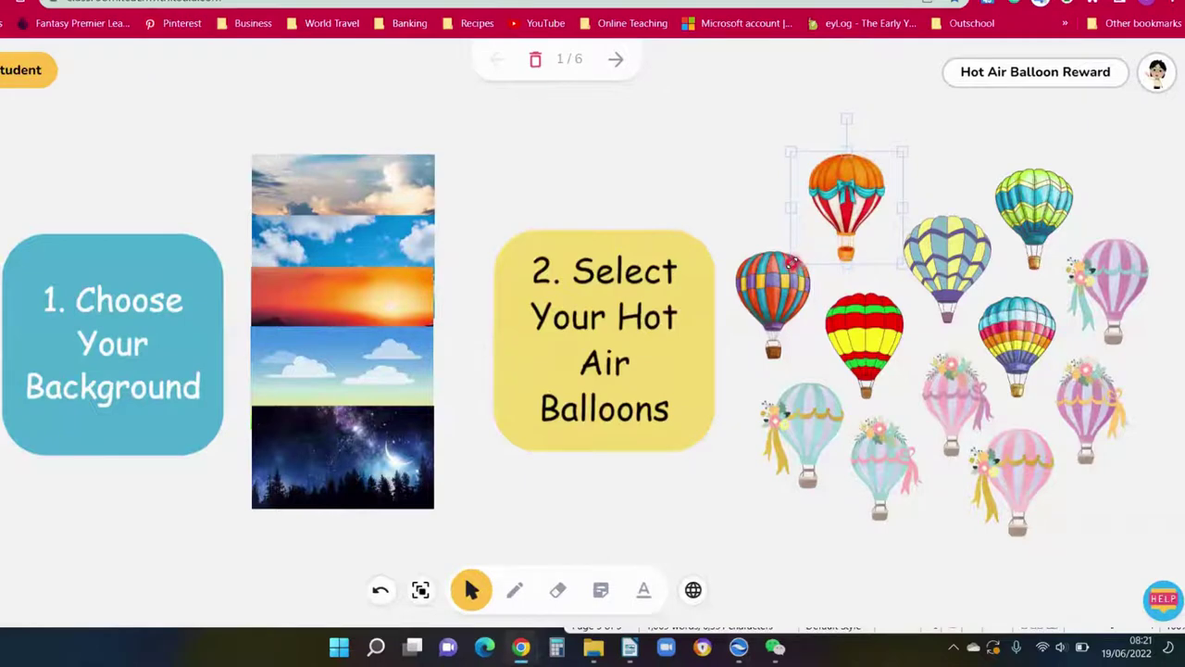
left_click_drag(792, 263, 779, 239)
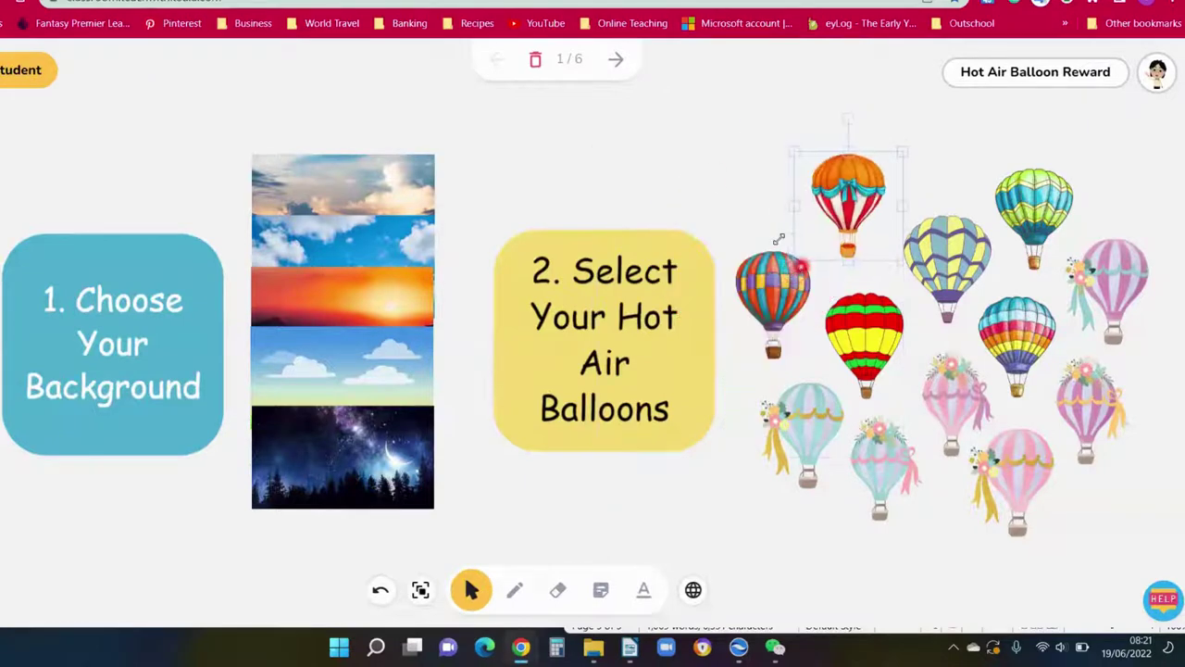
left_click(714, 176)
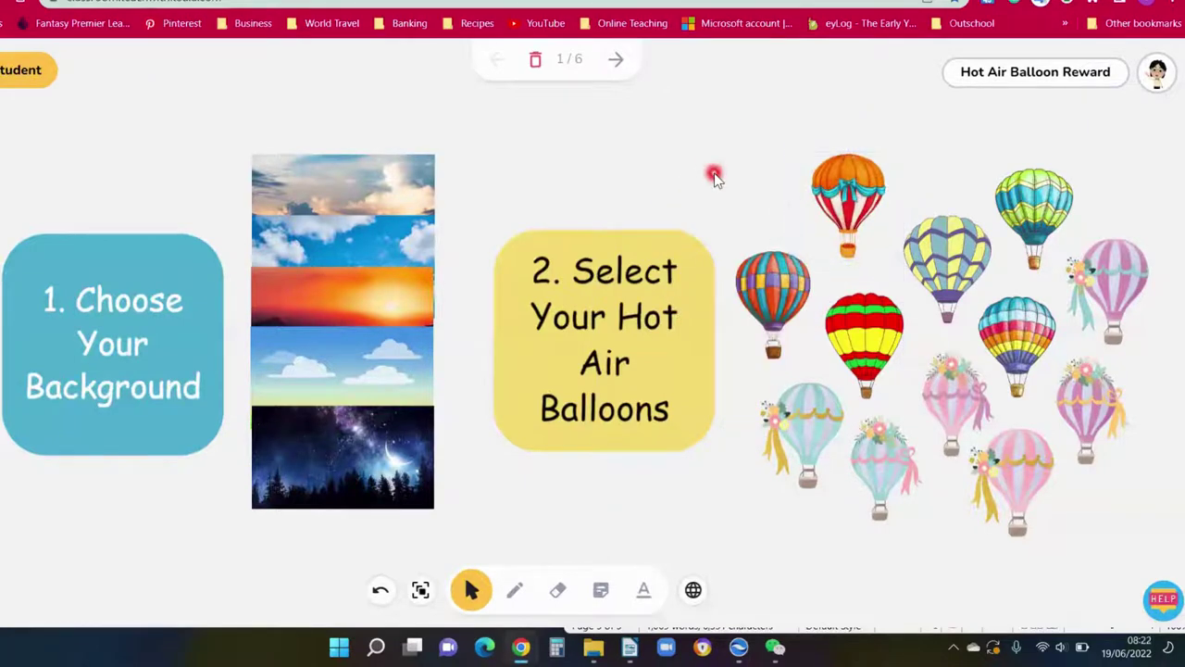
left_click(614, 62)
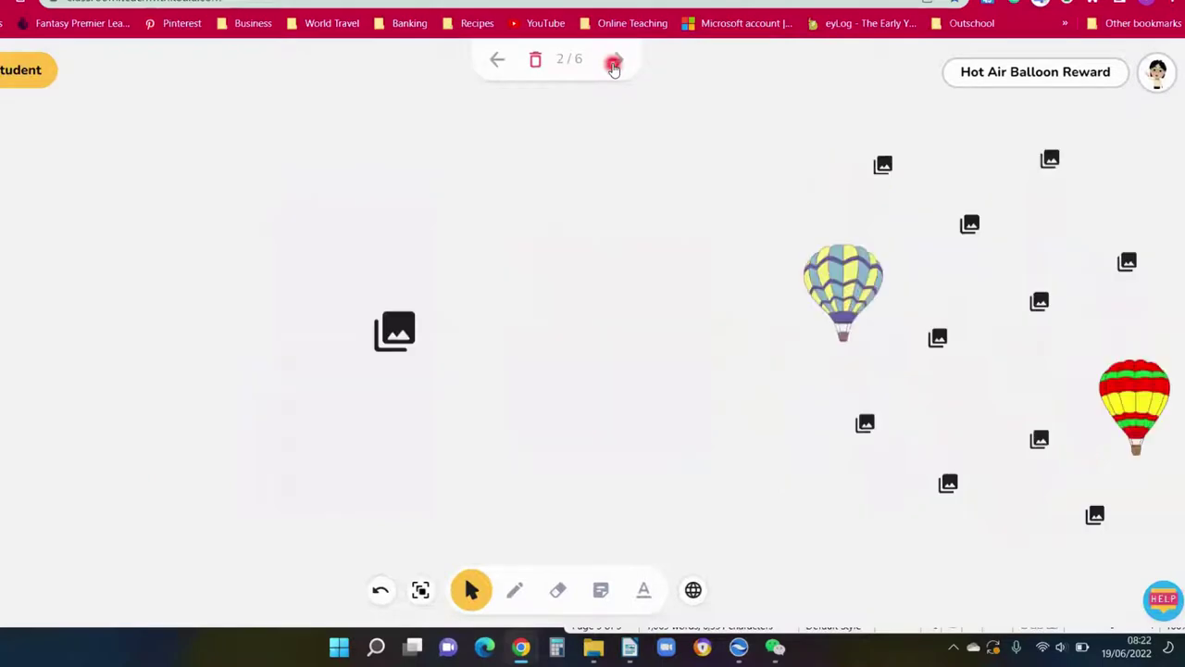
- Place orange mid-sky, enlarged blue-yellow lower left, pink flowered lower right, then go to page 3
left_click(563, 65)
left_click(587, 65)
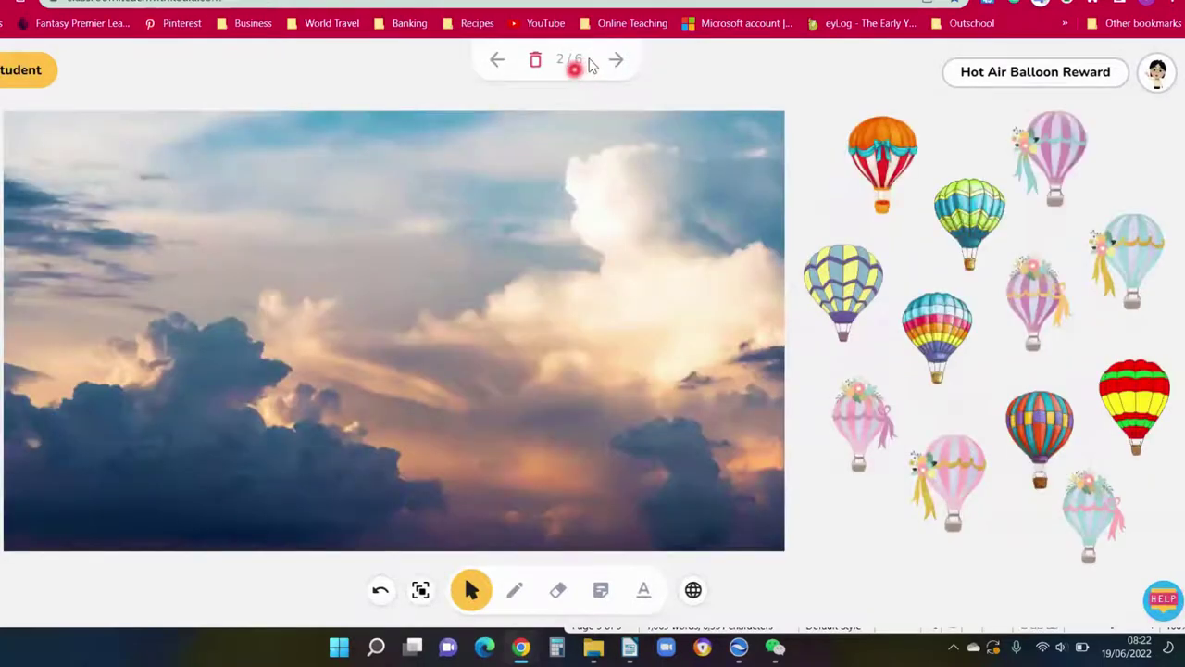
left_click(589, 61)
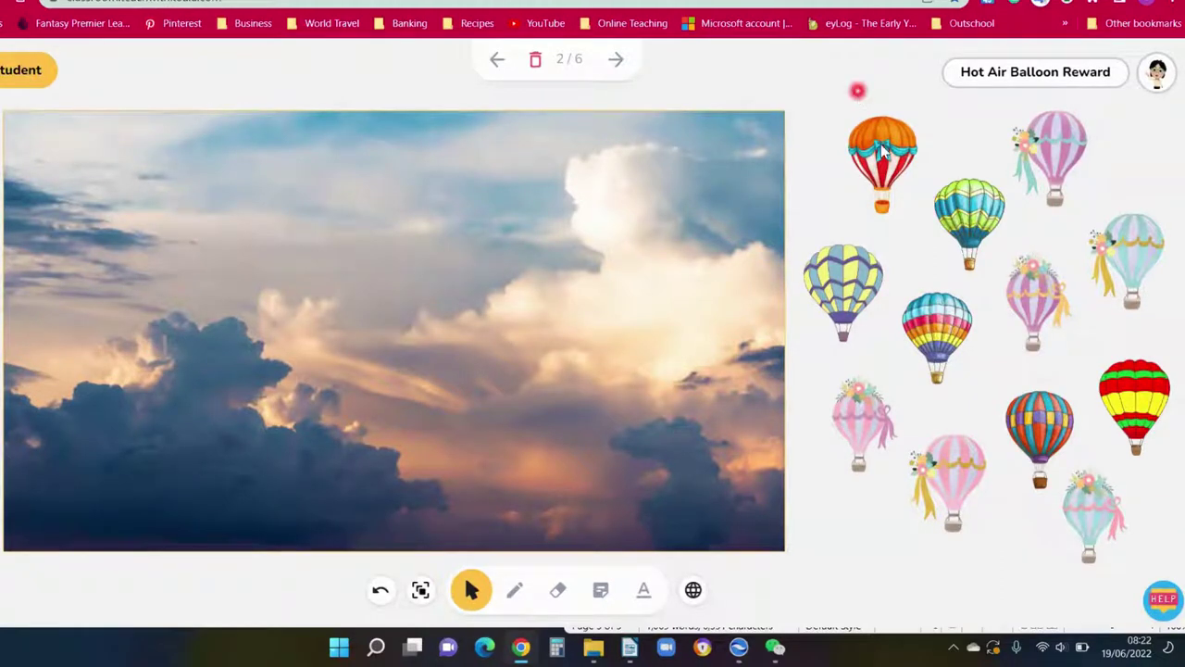
left_click_drag(631, 246, 553, 260)
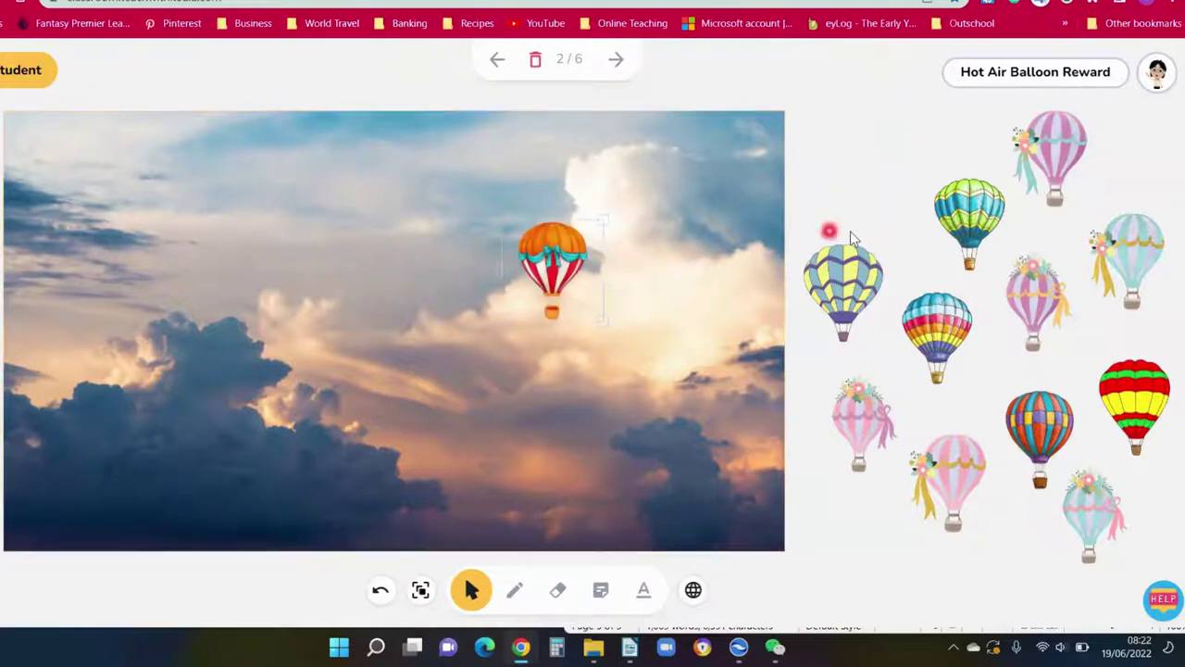
left_click_drag(844, 280, 765, 278)
left_click_drag(297, 394, 297, 395)
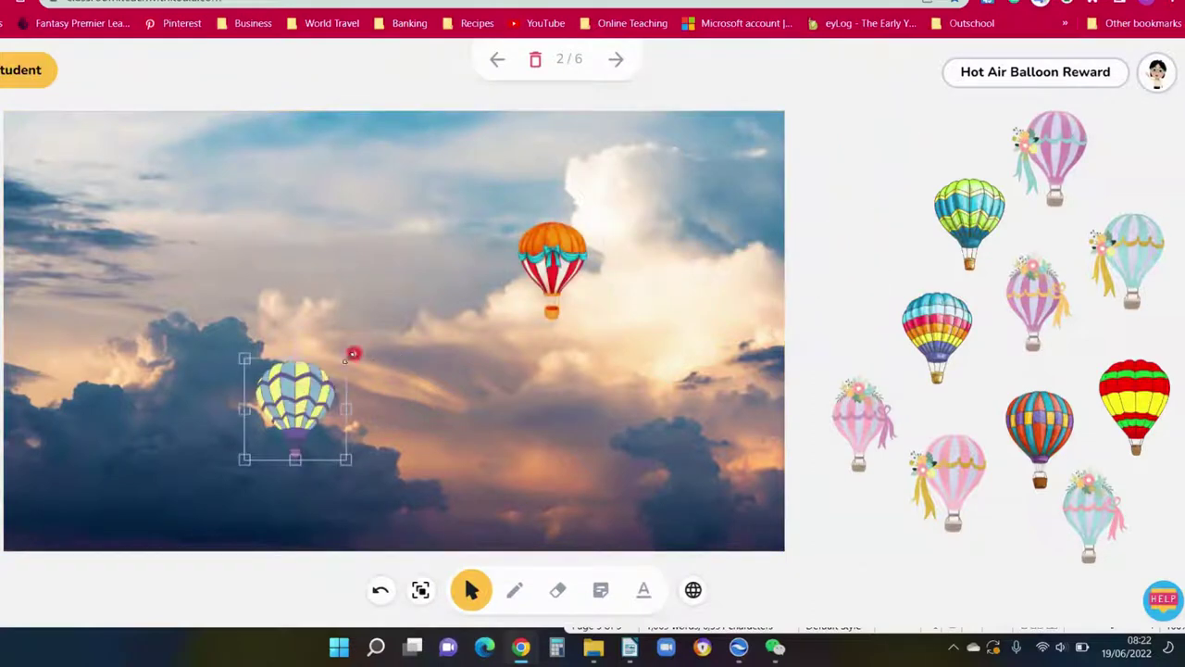
left_click_drag(346, 355, 451, 252)
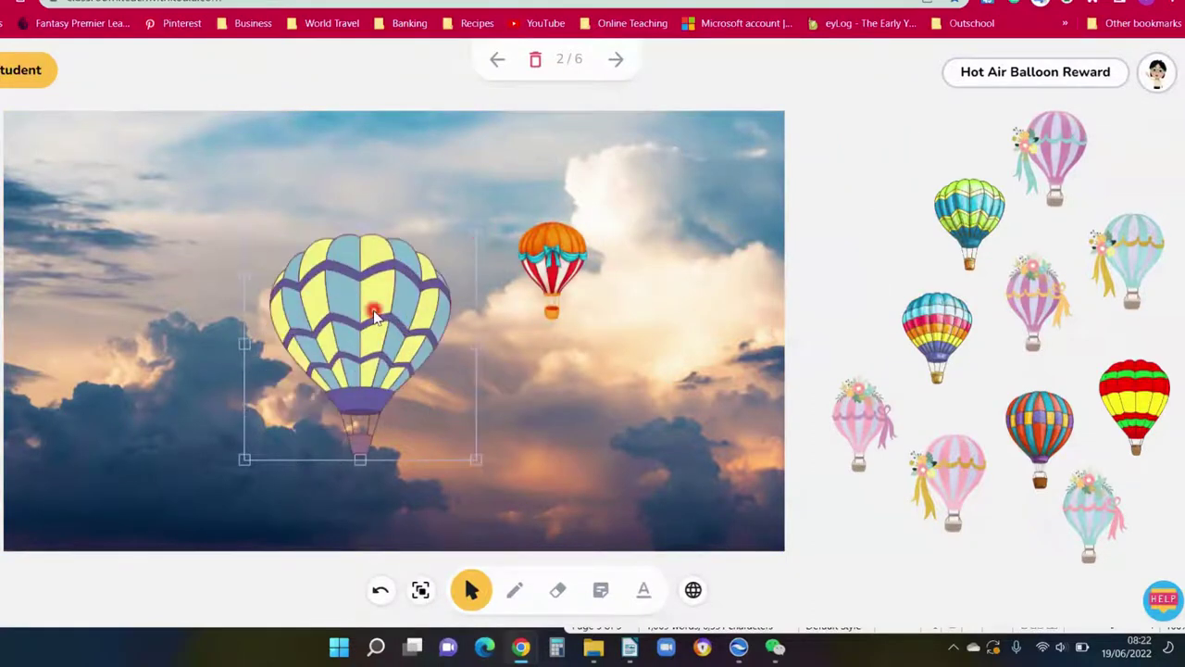
left_click_drag(857, 421, 679, 468)
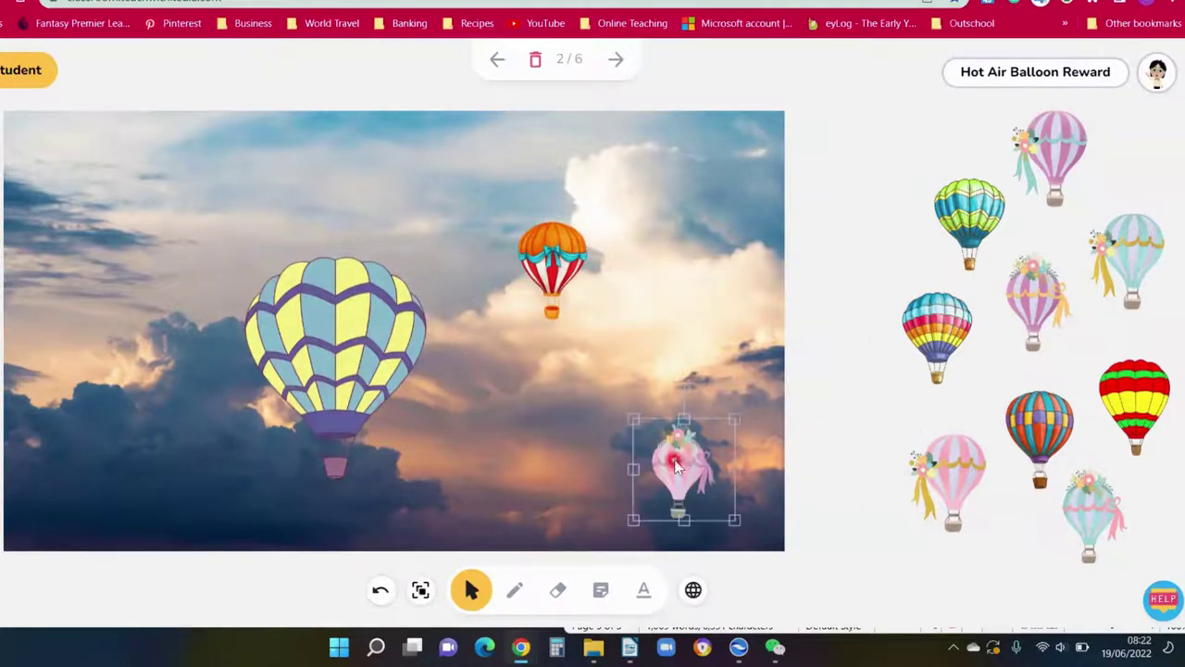
left_click(616, 66)
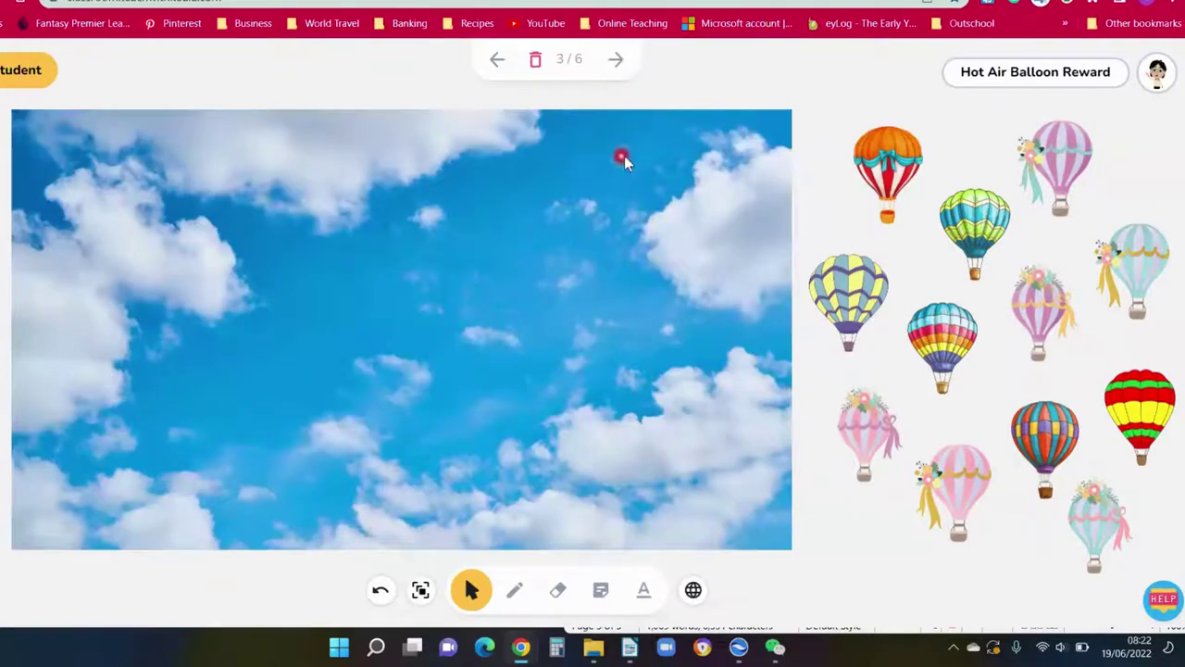
- On page 4, place the orange and blue-green balloons on the sunset image, then advance
left_click(616, 61)
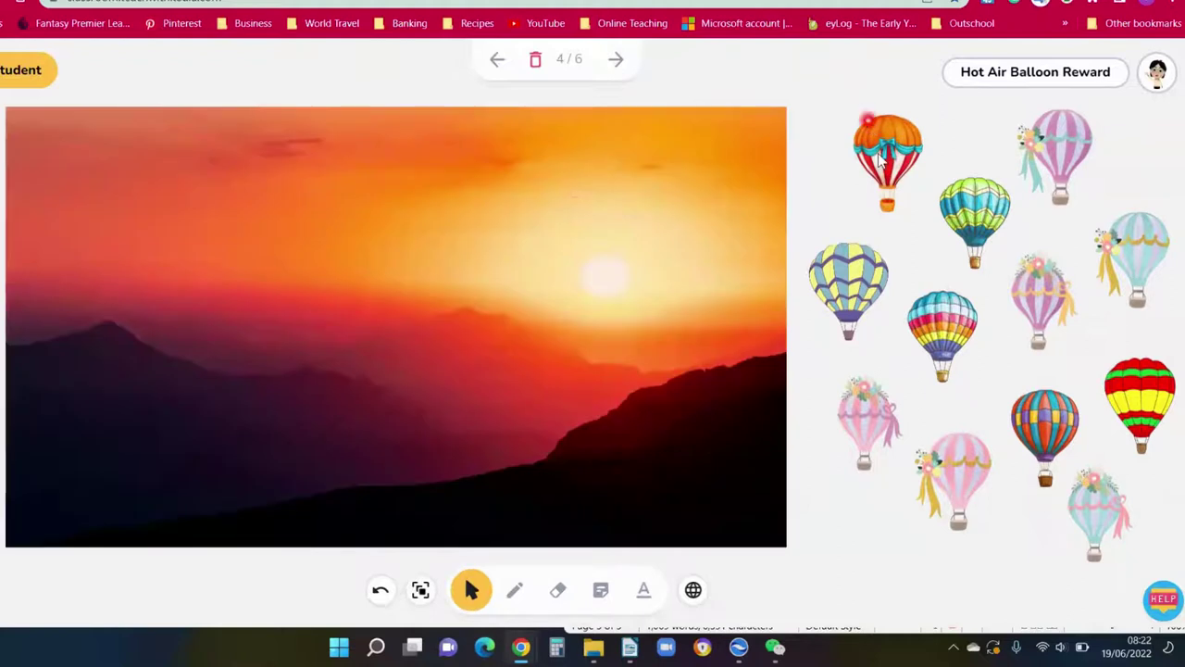
left_click_drag(882, 159, 404, 271)
left_click_drag(980, 231, 578, 397)
left_click(618, 63)
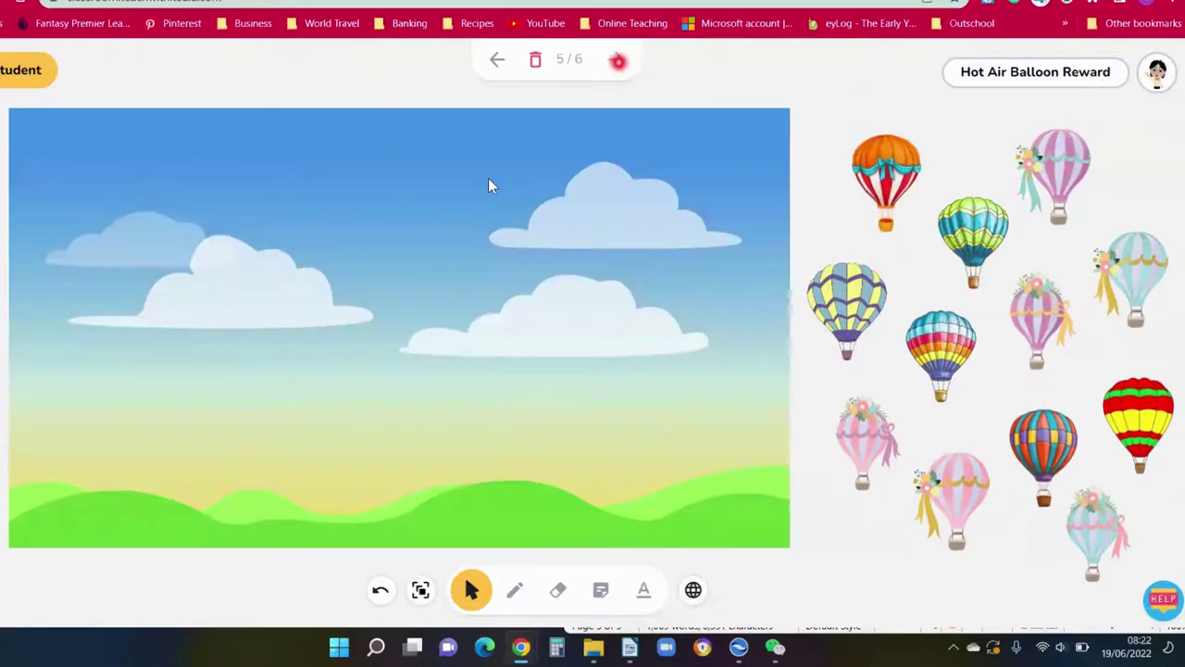
- On page 5, place orange at left, blue-yellow near the top, and pink flowered down on the hills
left_click(399, 207)
left_click(758, 146)
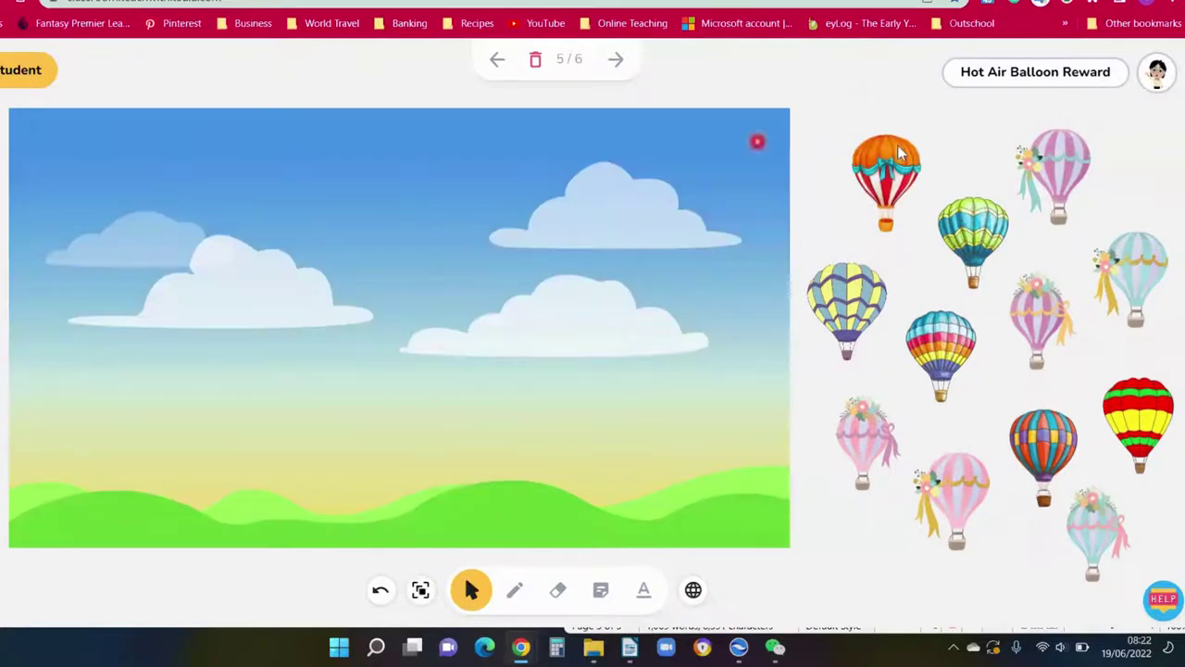
left_click(913, 97)
mouse_move(896, 176)
left_mouse_down()
mouse_move(256, 383)
mouse_move(246, 400)
left_mouse_up()
left_click(844, 317)
left_click_drag(422, 232, 396, 217)
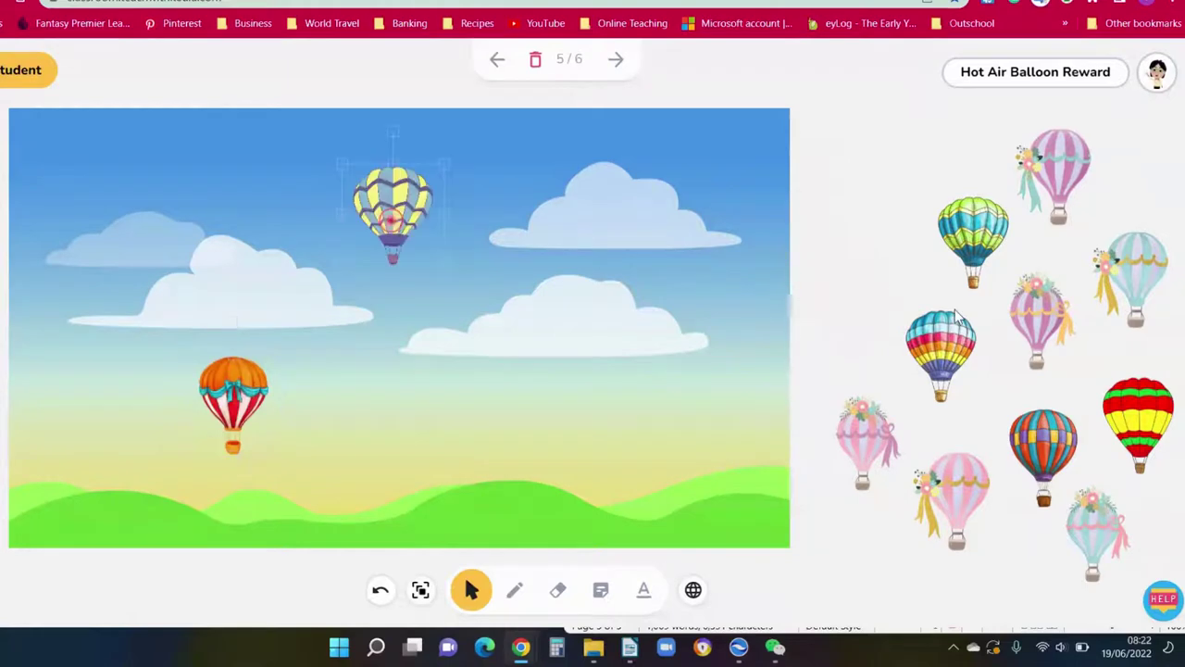
left_click_drag(1045, 330, 761, 239)
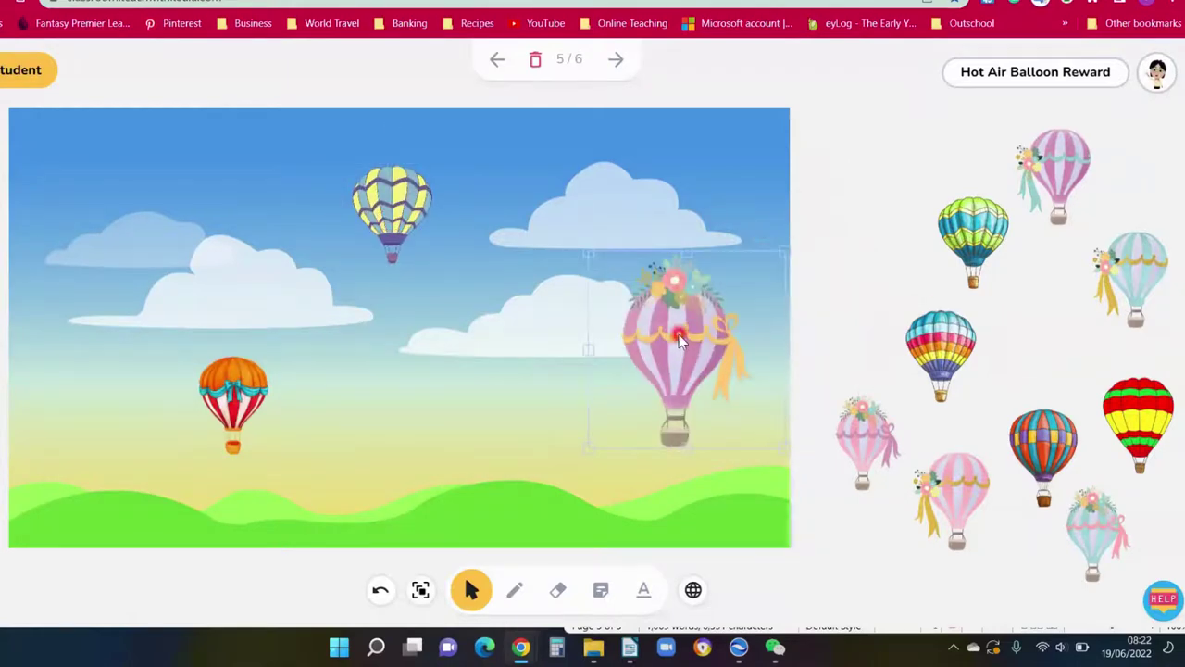
left_click_drag(621, 431, 574, 500)
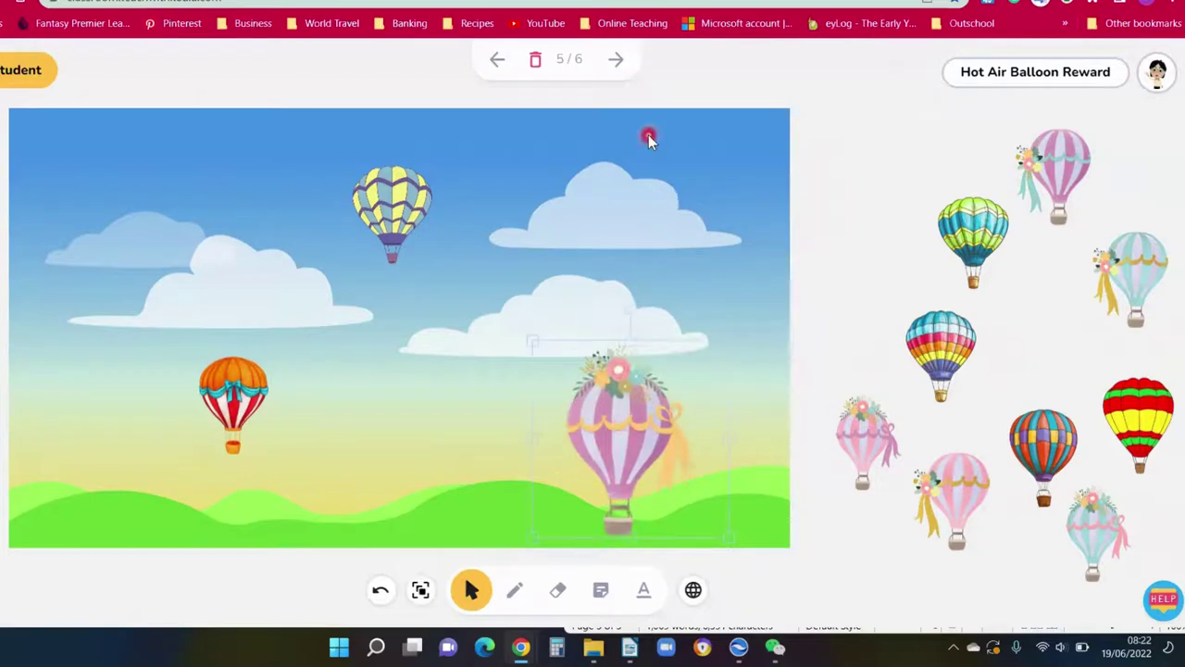
left_click(515, 590)
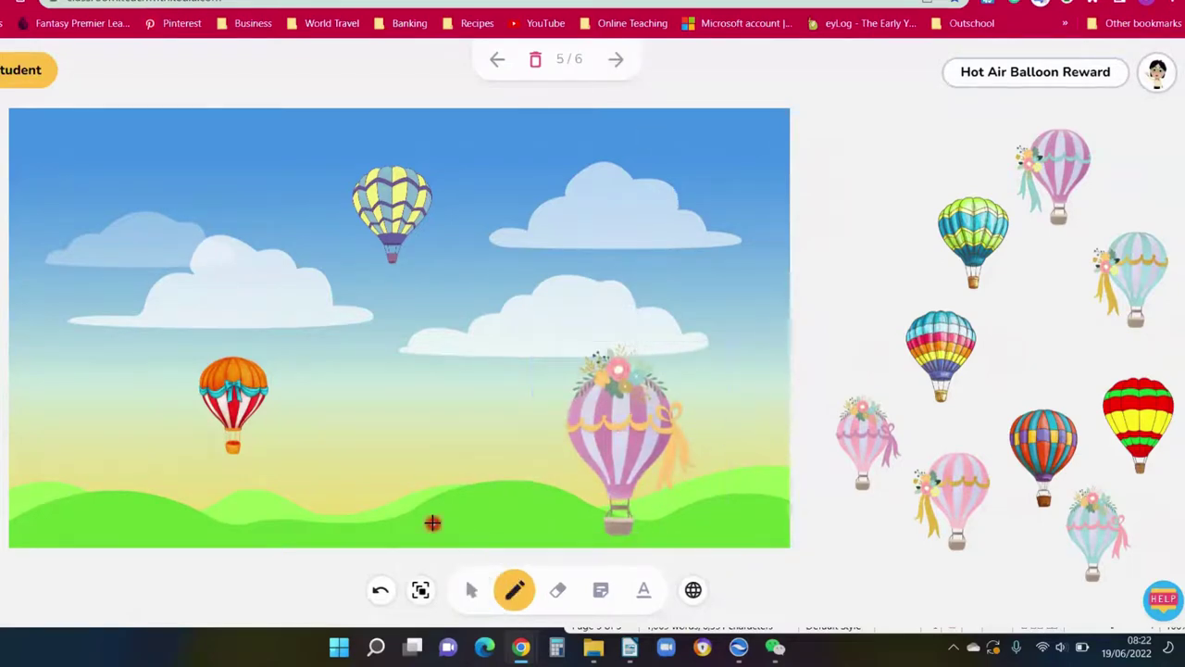
- With the pen, scribble on the green hills, tick the sky, then advance to page 6
mouse_move(432, 522)
left_mouse_down()
mouse_move(410, 476)
mouse_move(425, 465)
mouse_move(381, 481)
mouse_move(391, 522)
mouse_move(408, 507)
left_mouse_up()
mouse_move(516, 259)
left_mouse_down()
mouse_move(543, 283)
mouse_move(560, 239)
left_mouse_up()
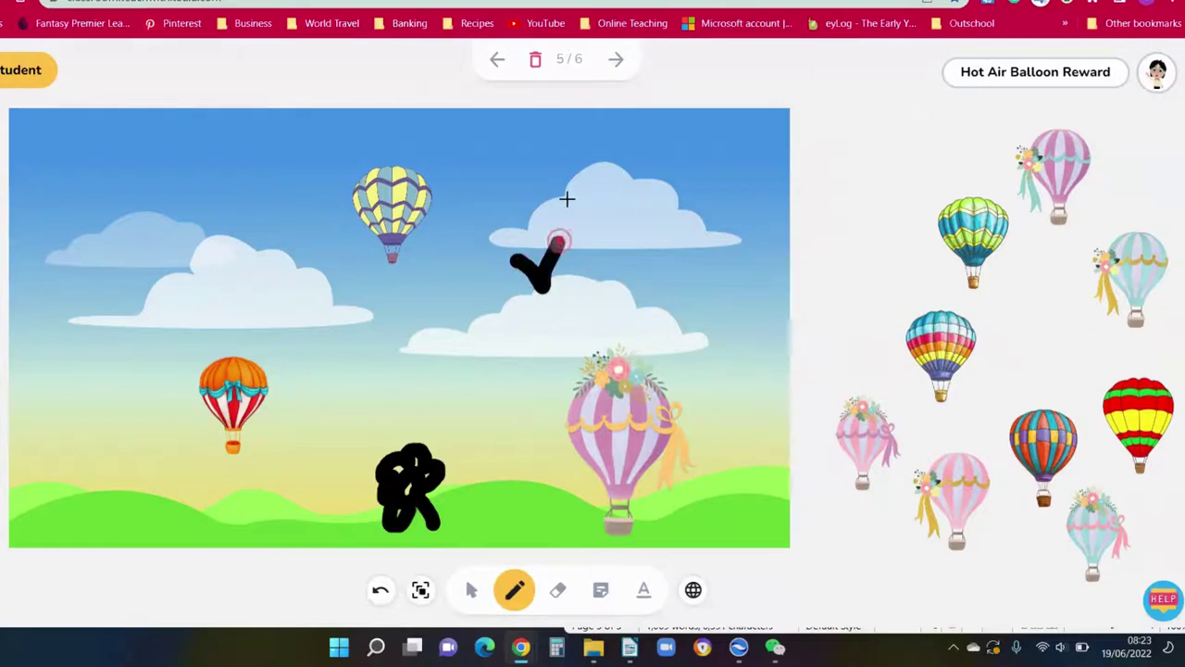
left_click(616, 59)
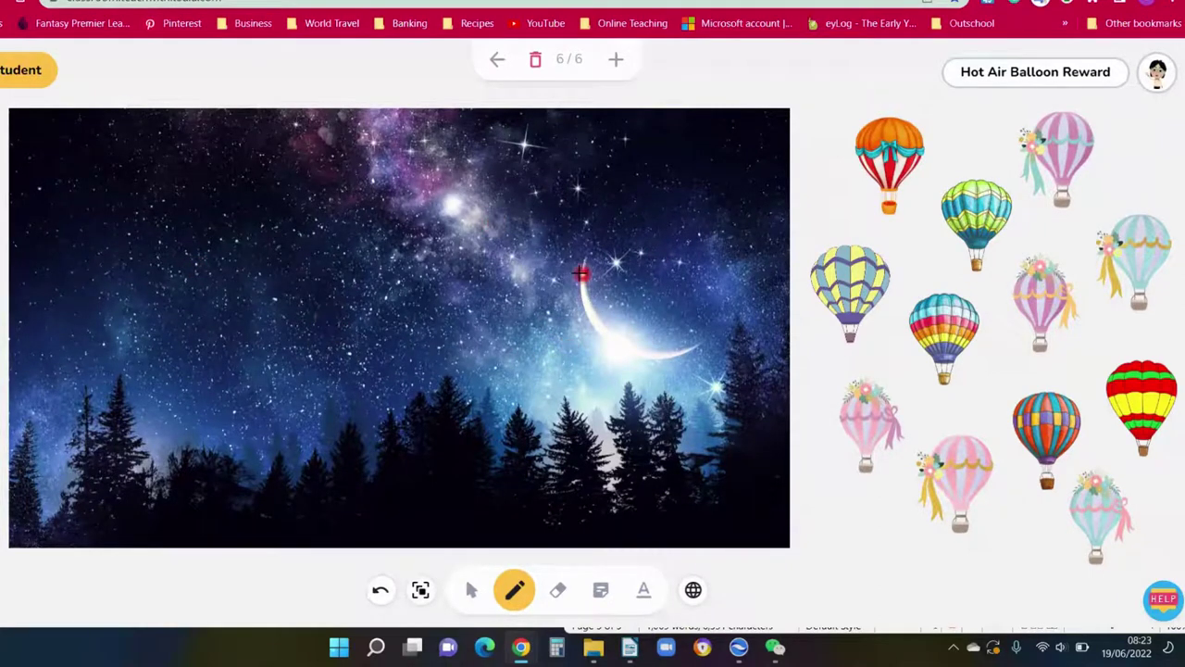
- Erase the stray black line drawn across the night sky and return to the select tool
left_click_drag(977, 200, 715, 188)
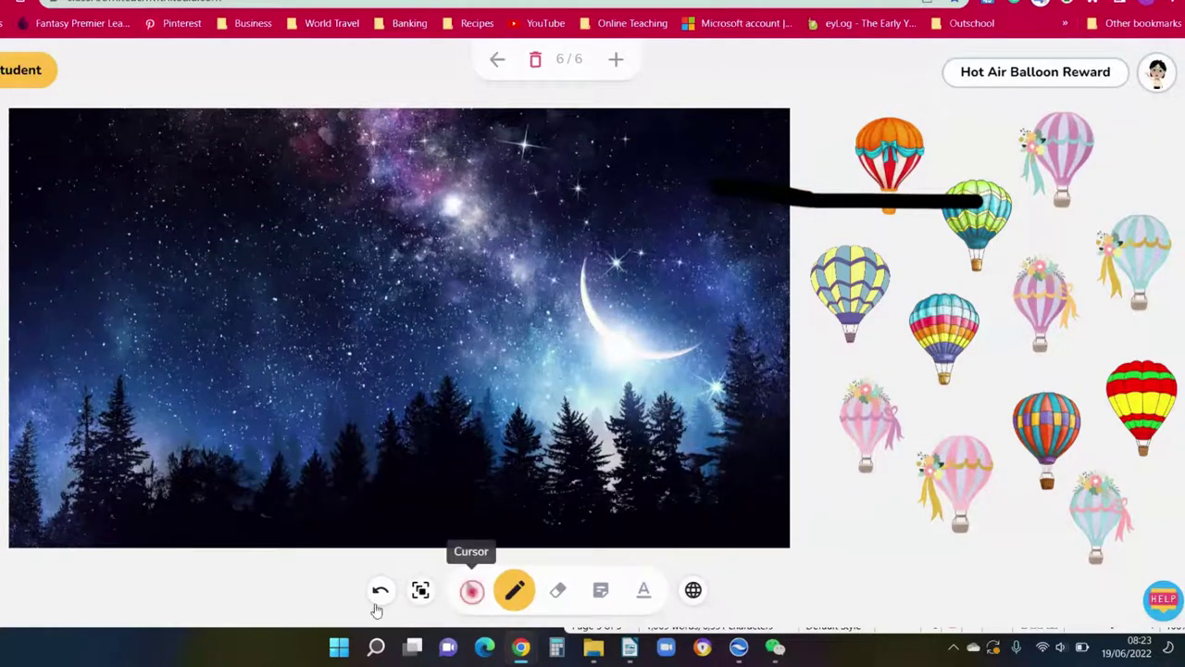
left_click(470, 590)
left_click(558, 595)
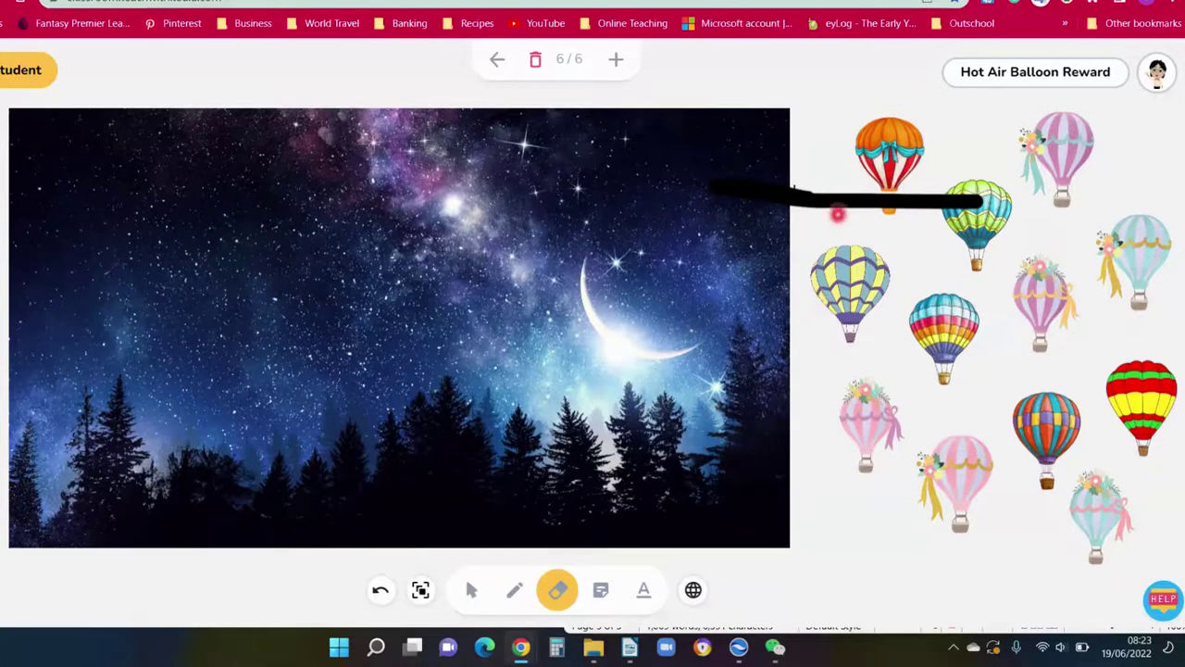
left_click_drag(836, 212, 794, 191)
left_click(472, 590)
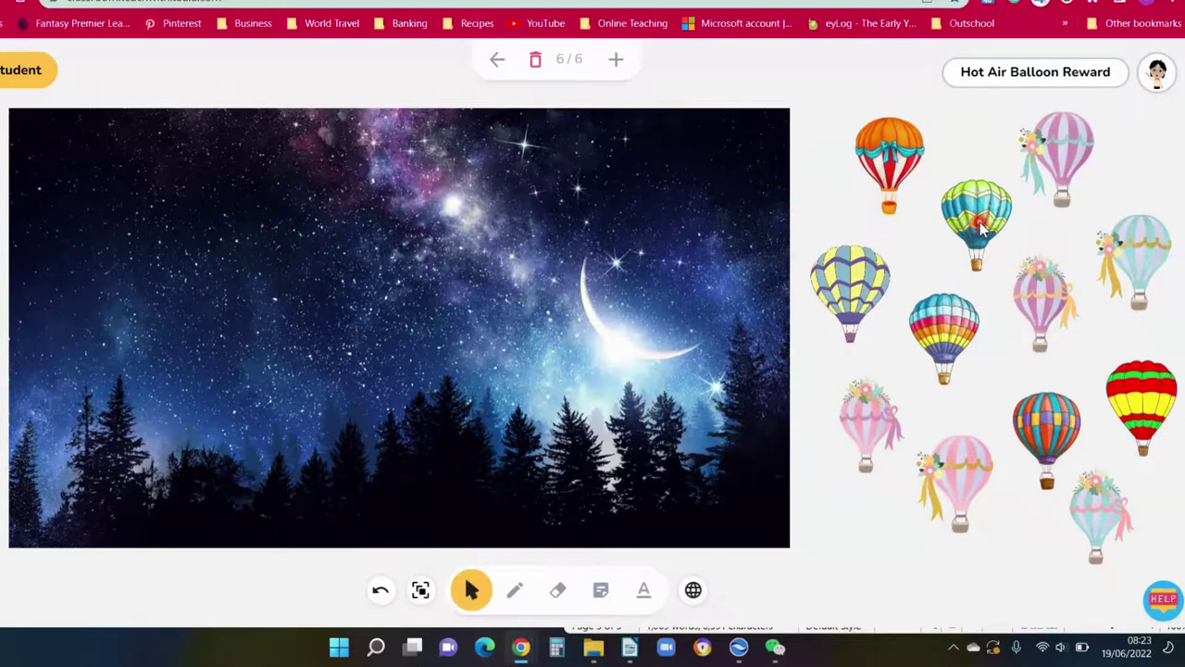
- Add blue-green, rainbow striped, orange and an enlarged red-yellow-green balloon over the trees
left_click_drag(977, 224, 651, 236)
left_click_drag(943, 329, 447, 283)
left_click_drag(880, 174, 286, 209)
left_click_drag(1142, 407, 130, 315)
left_click_drag(181, 260, 241, 219)
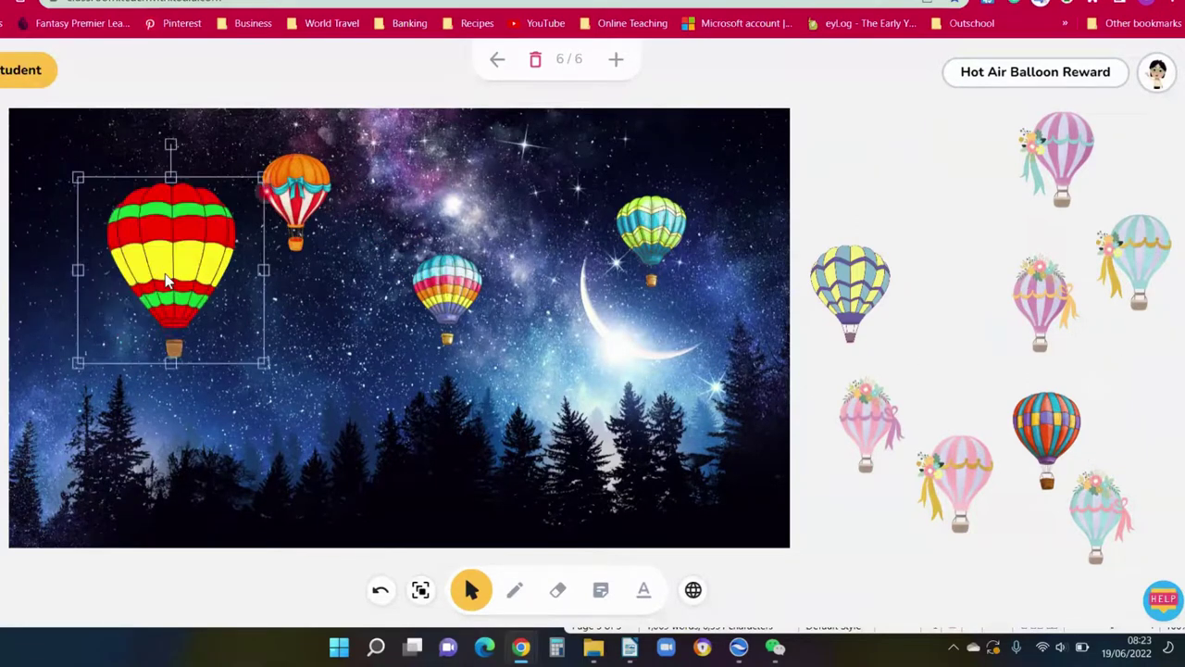
left_click_drag(167, 273, 148, 342)
- Reposition the blue-green balloon slightly higher in the night sky, then go back to page 5
left_click(866, 155)
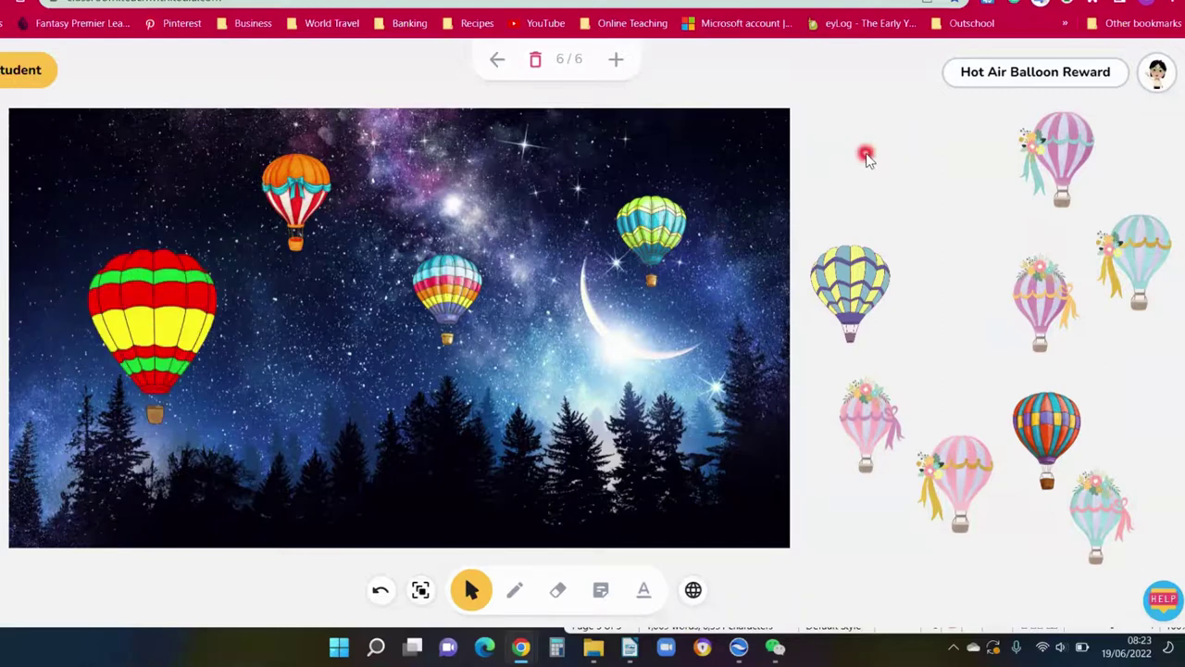
left_click(633, 239)
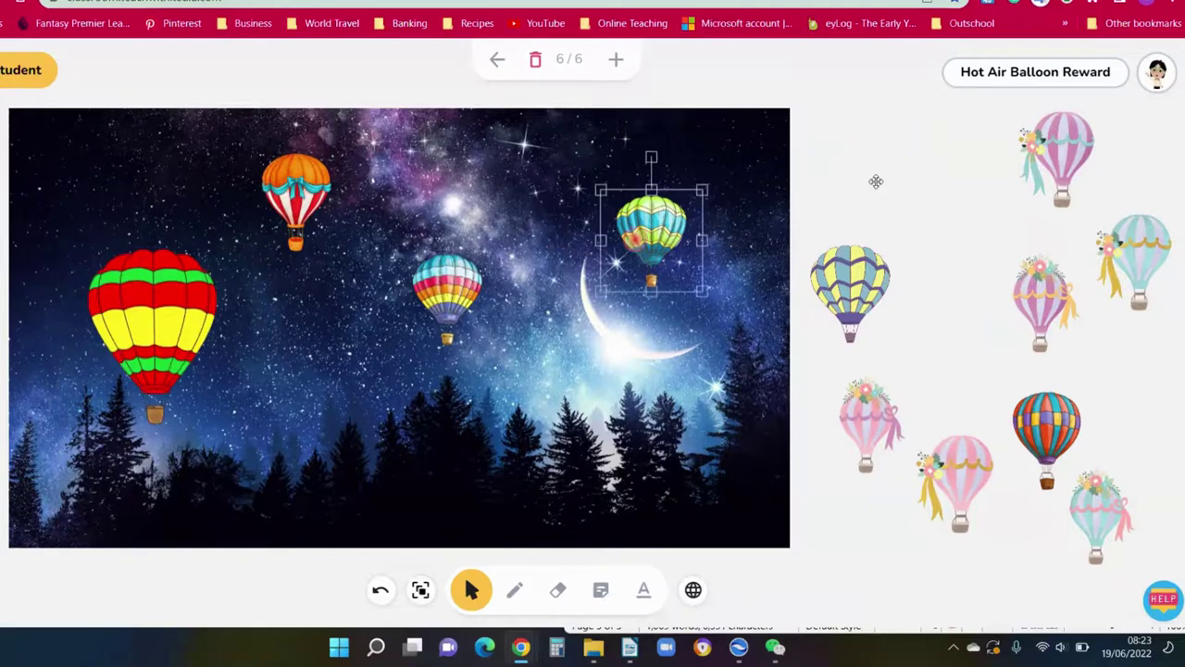
left_click_drag(651, 239, 665, 199)
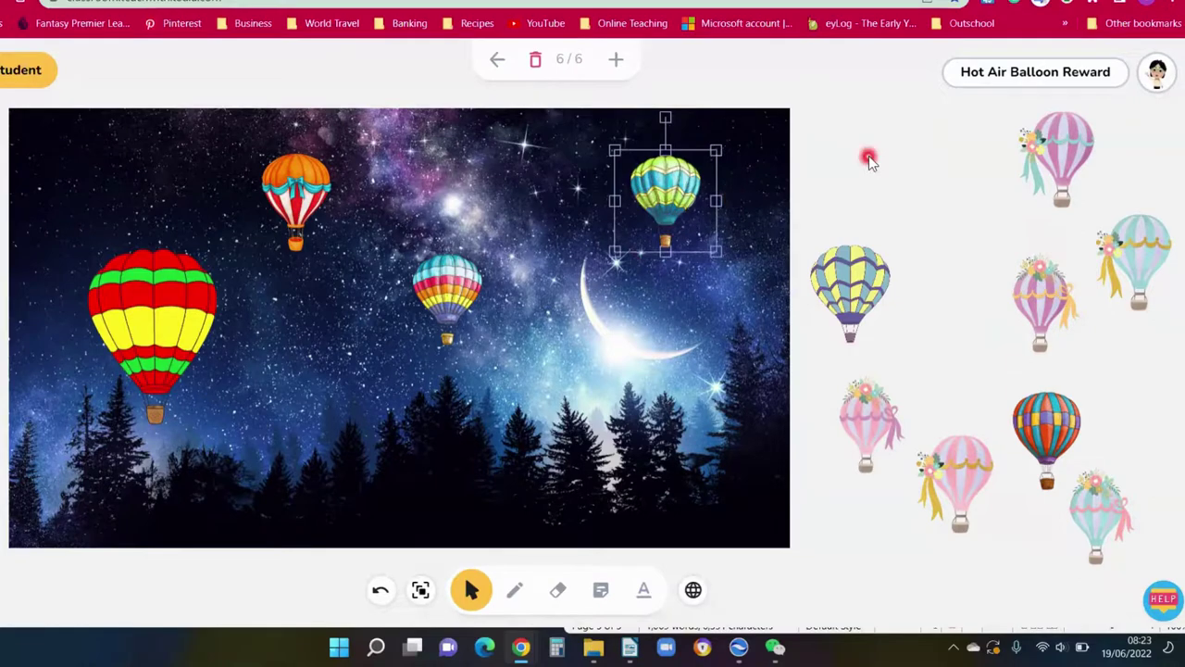
left_click_drag(701, 194, 712, 209)
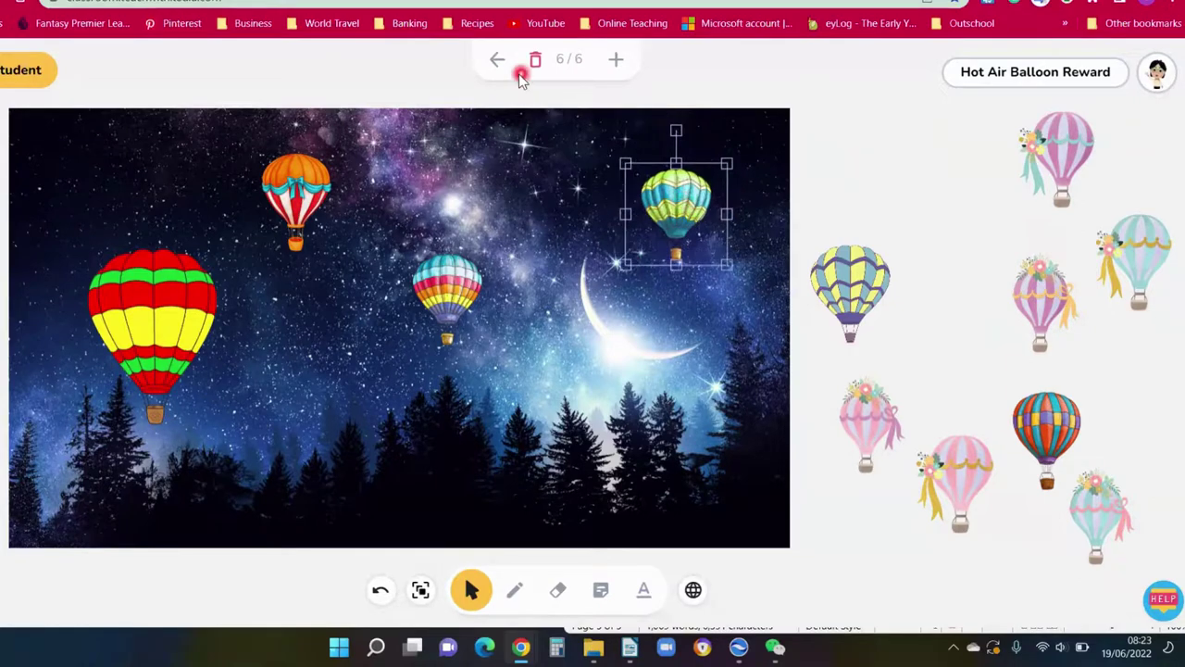
left_click(495, 63)
- Step back through the pages to the instructions page 1/6
left_click(496, 63)
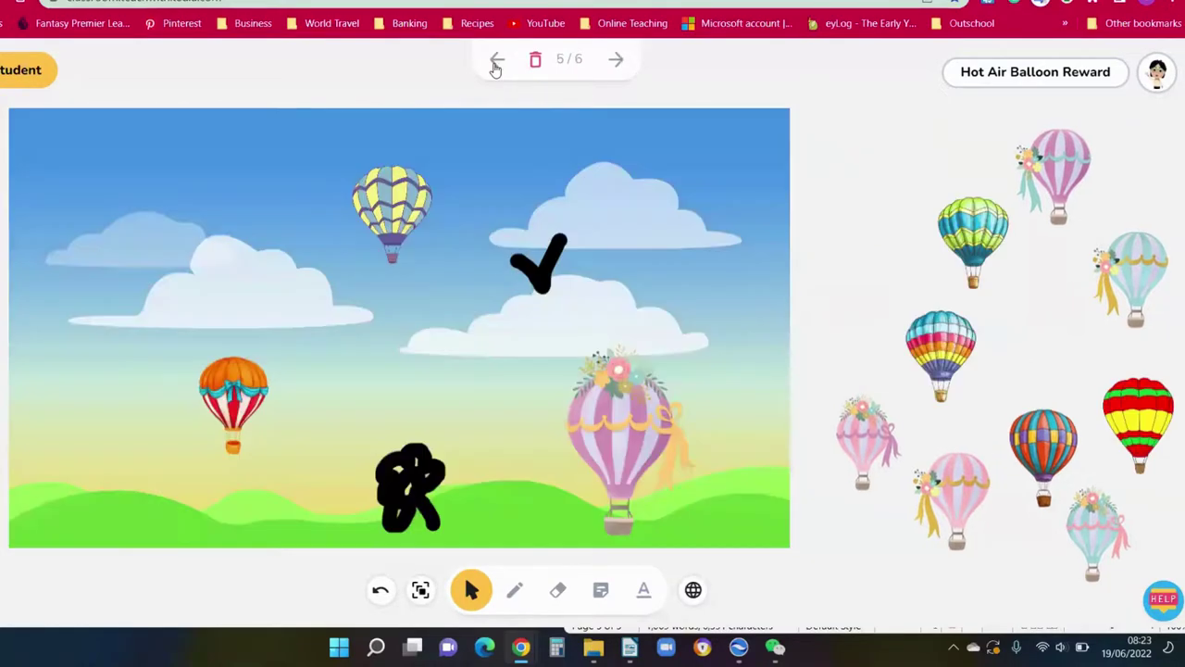
left_click(495, 63)
left_click(495, 63)
left_click(495, 63)
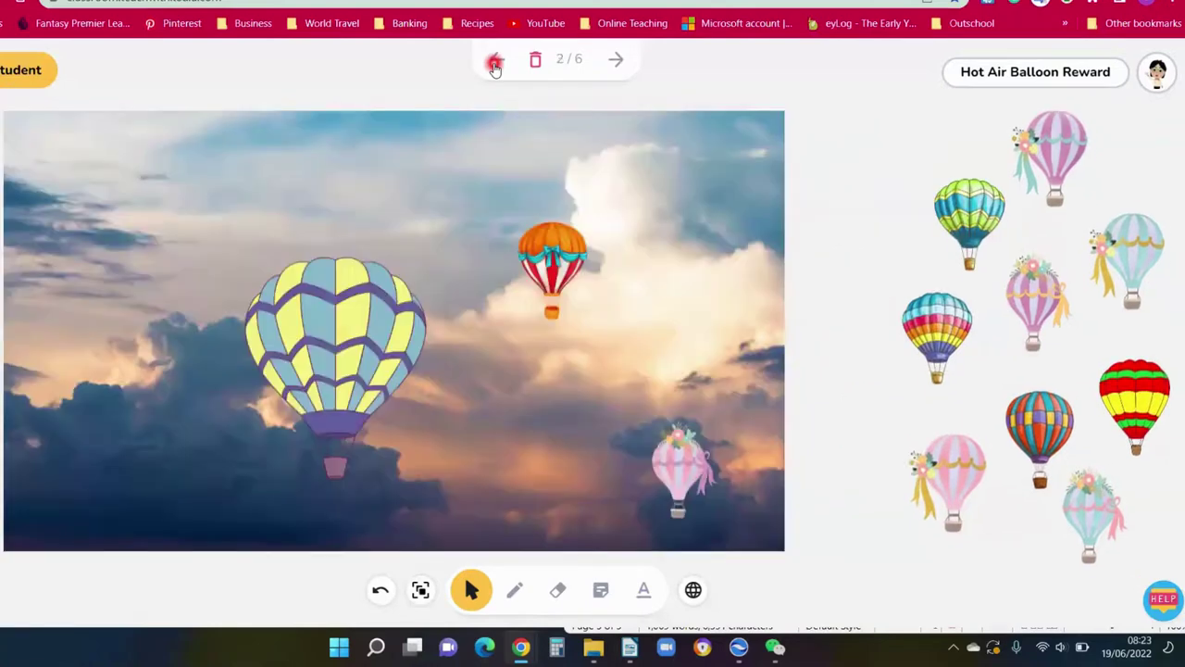
left_click(495, 63)
left_click(633, 181)
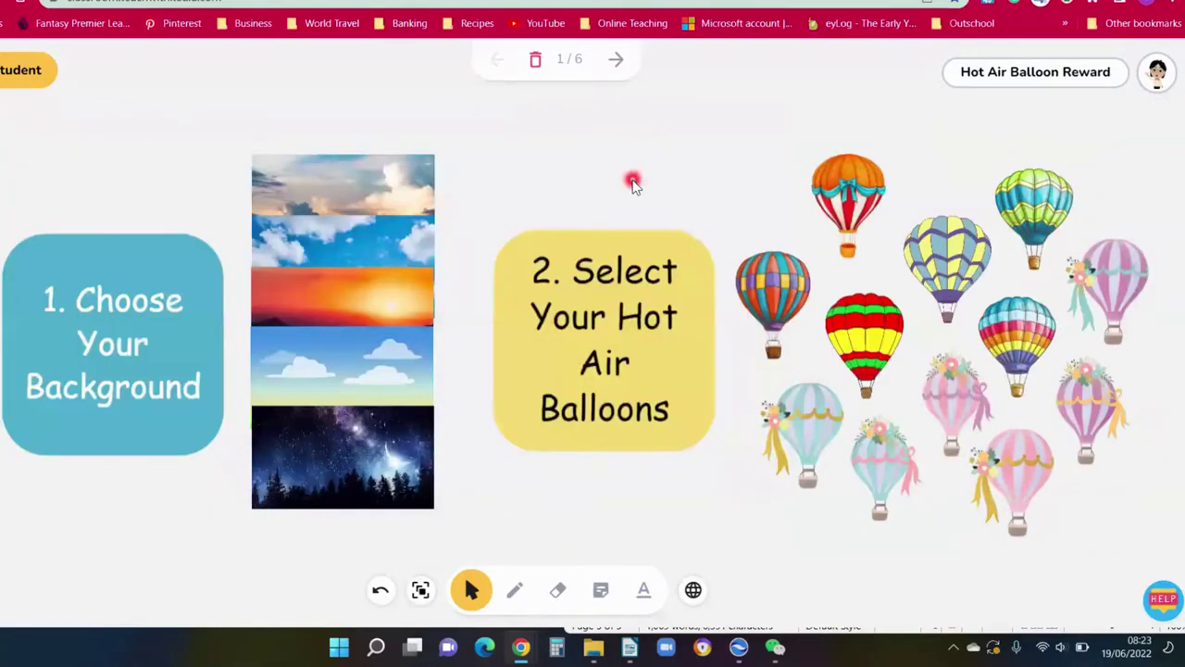